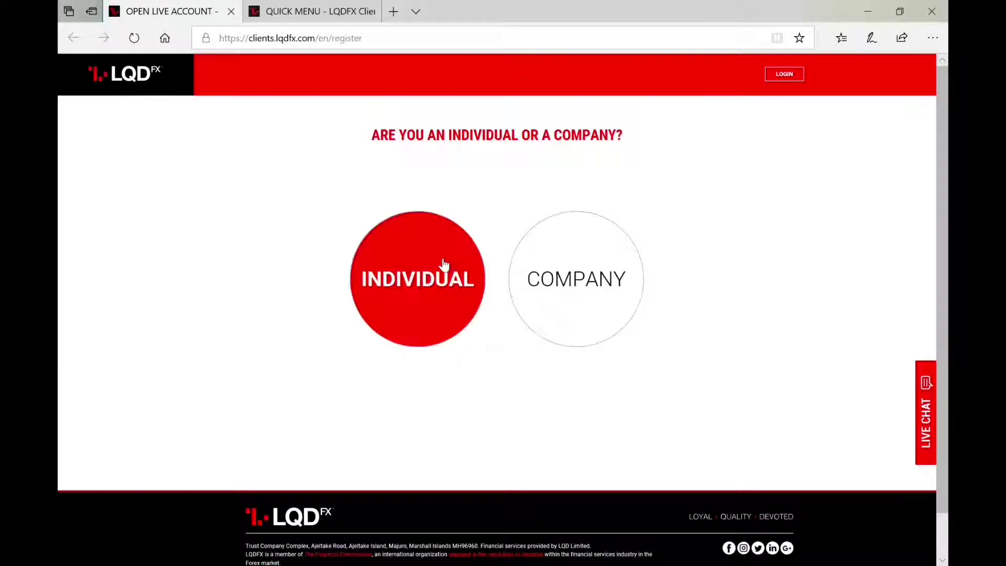
# Choose Individual as the registration type and review the personal information fields of the form.
pyautogui.click(434, 296)
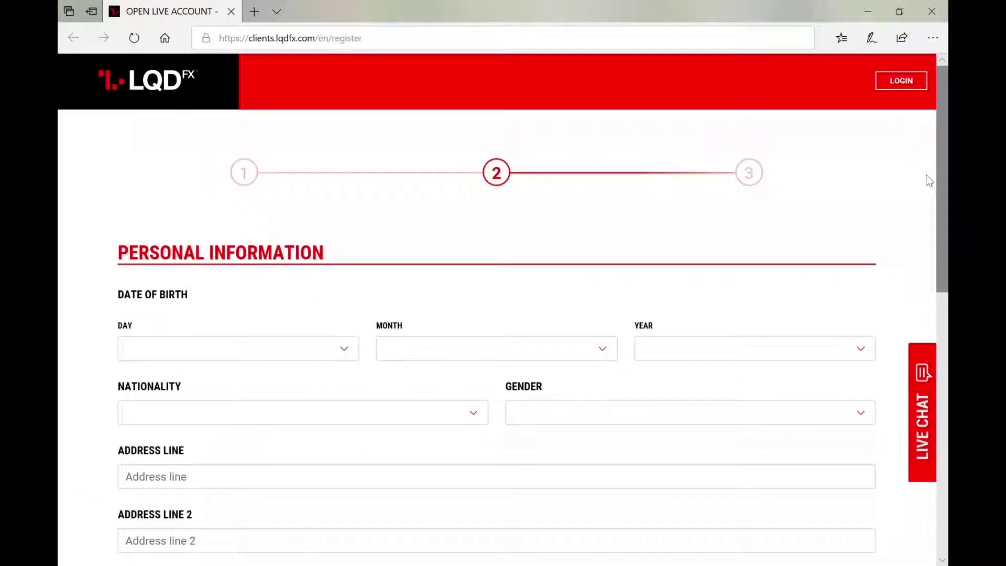
pyautogui.scroll(-2, 928, 199)
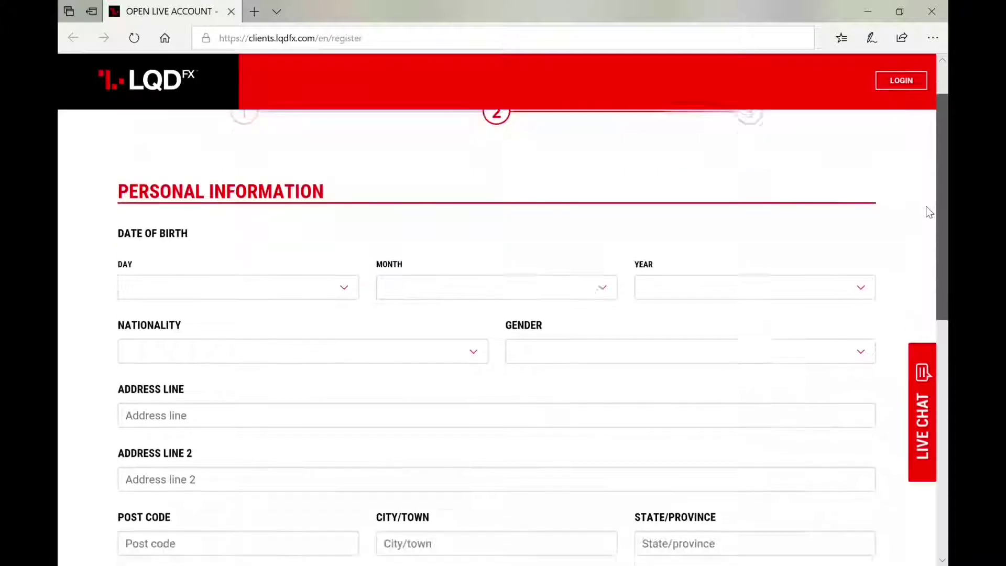
pyautogui.scroll(-1, 929, 220)
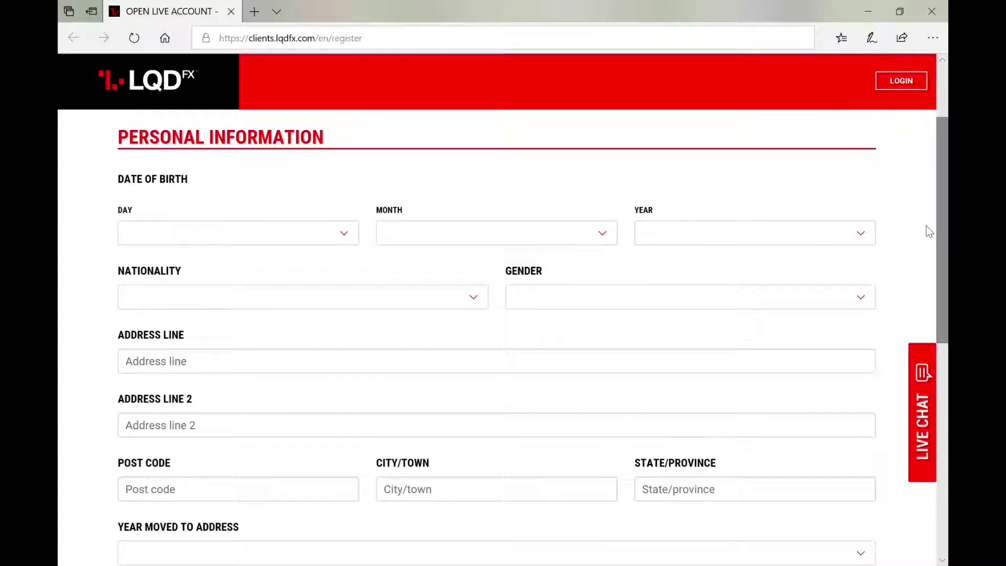
pyautogui.scroll(-2, 927, 262)
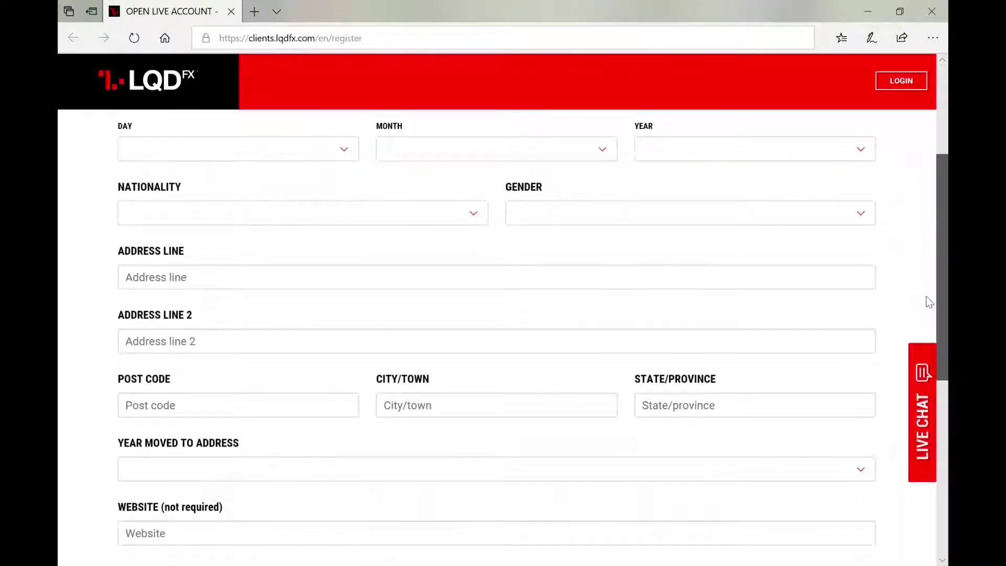
pyautogui.scroll(-5, 928, 302)
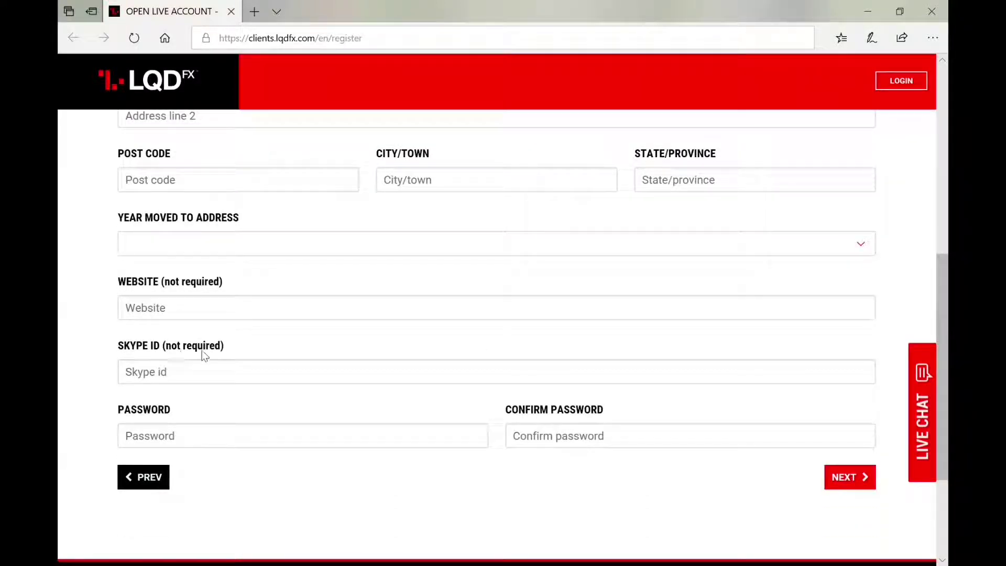
# Examine the password and confirm password fields at the end of the personal information form.
pyautogui.click(136, 425)
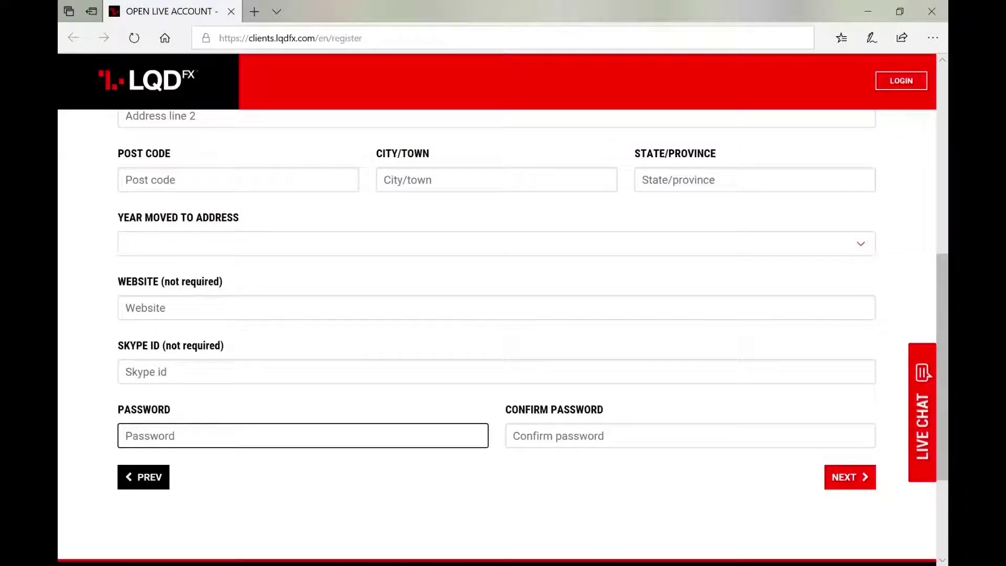
pyautogui.click(585, 461)
pyautogui.click(582, 438)
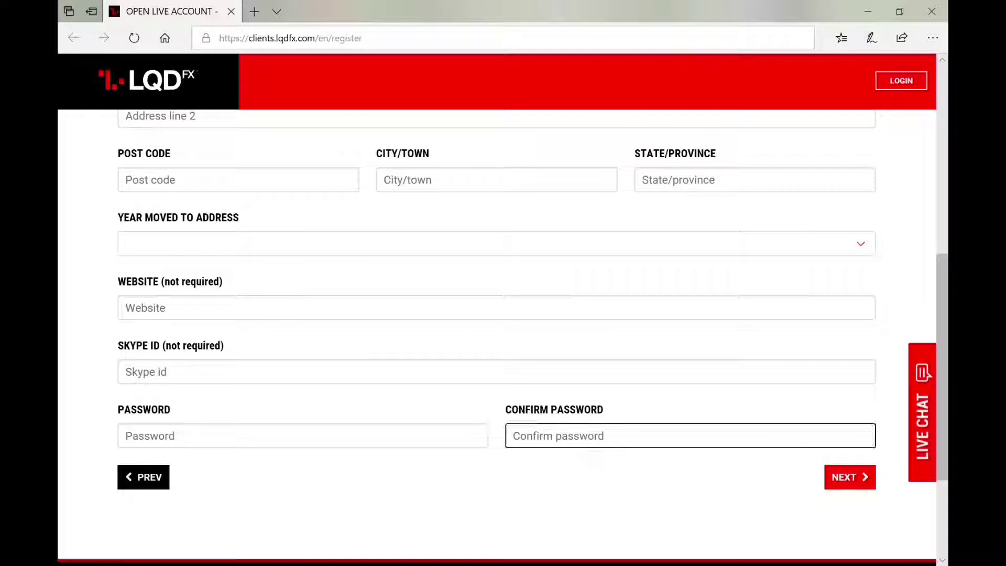
pyautogui.click(483, 425)
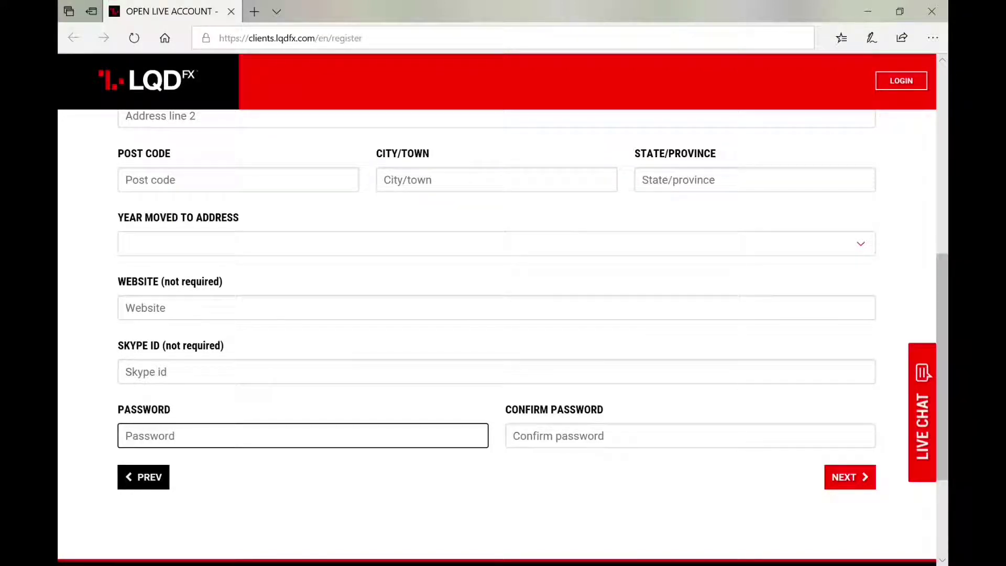
pyautogui.click(173, 418)
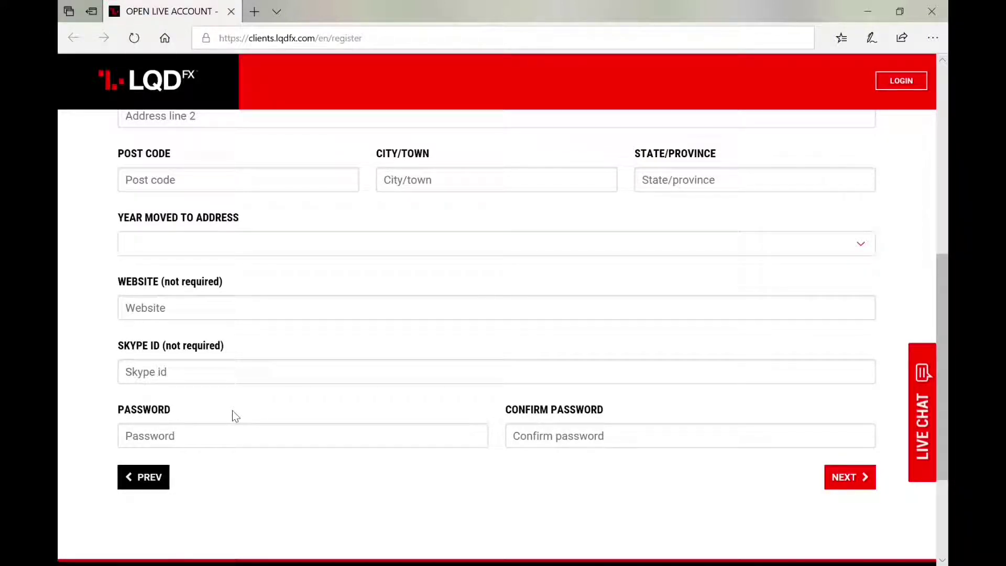
pyautogui.click(233, 431)
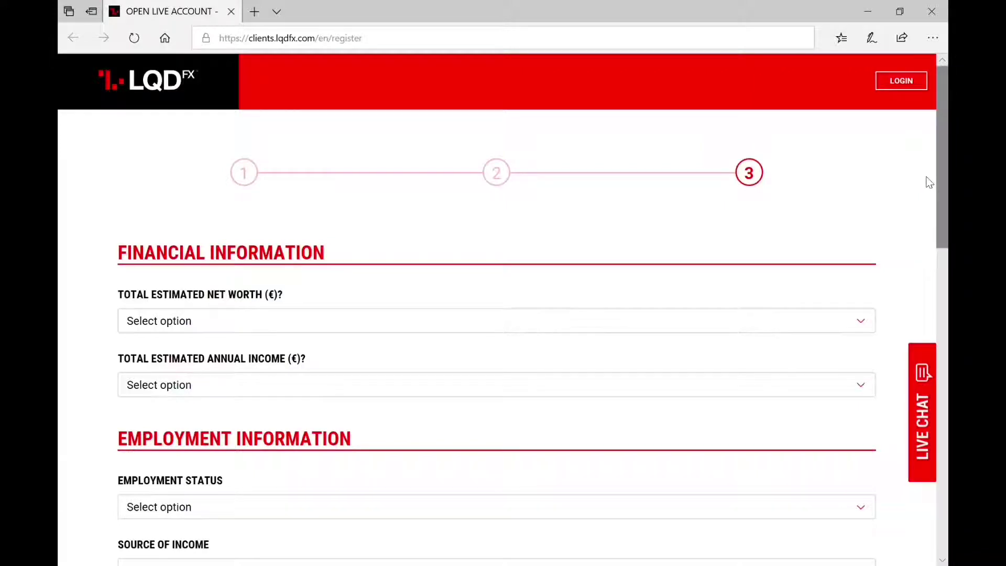
# Review the financial, employment and trading experience questions, including the answer options for Forex, CFDs and other instruments.
pyautogui.scroll(-2, 926, 205)
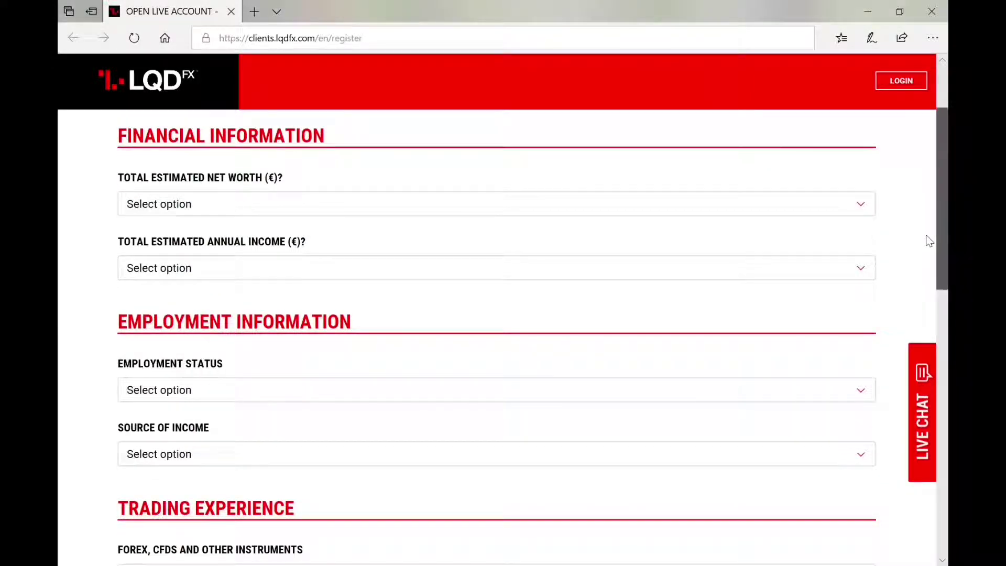
pyautogui.scroll(-3, 928, 287)
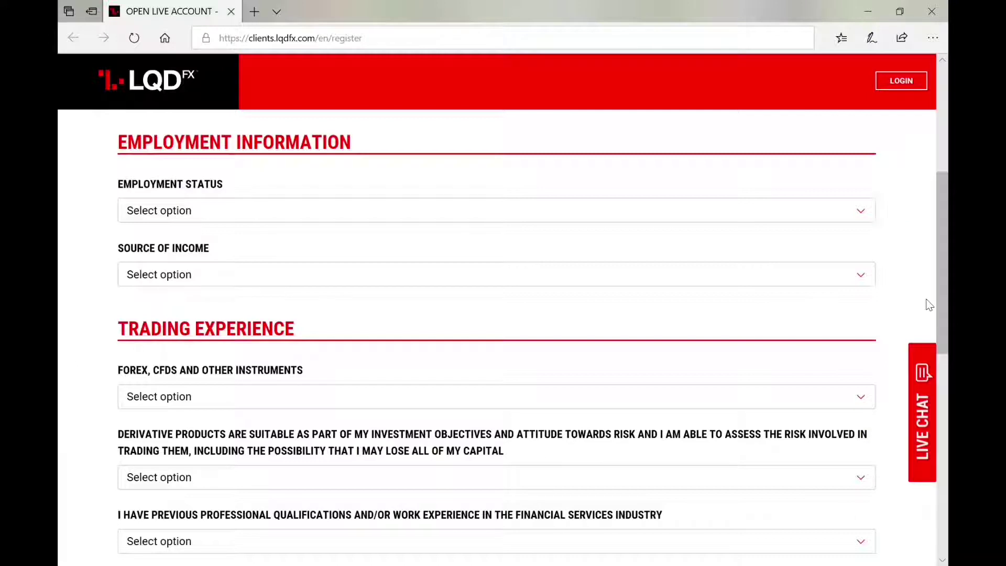
pyautogui.scroll(-3, 928, 305)
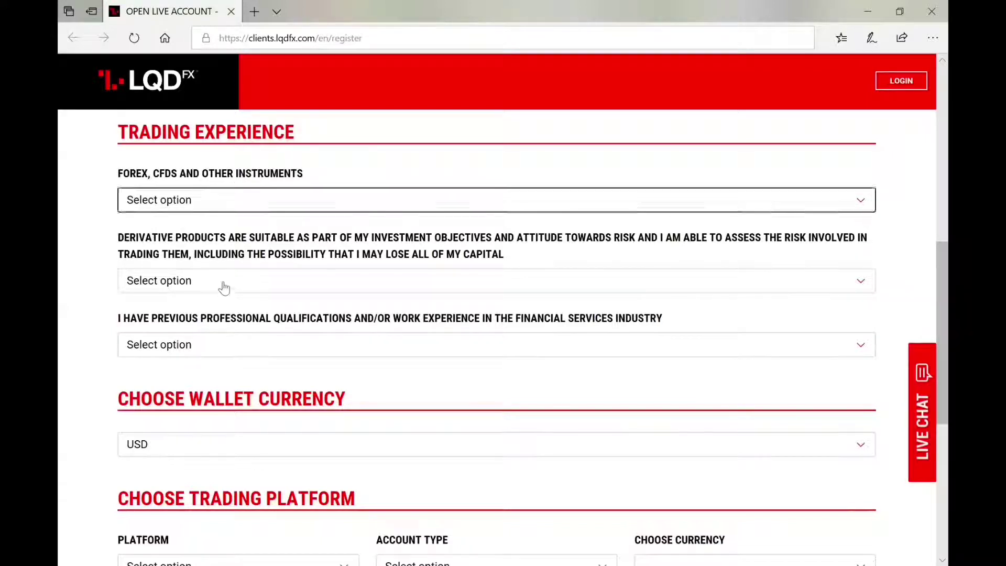
pyautogui.click(865, 207)
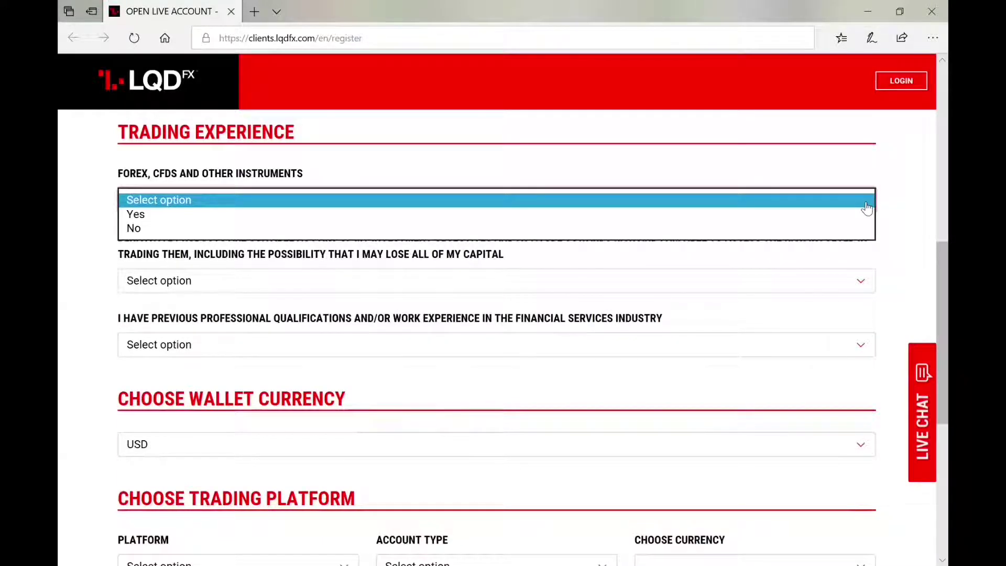
pyautogui.click(865, 204)
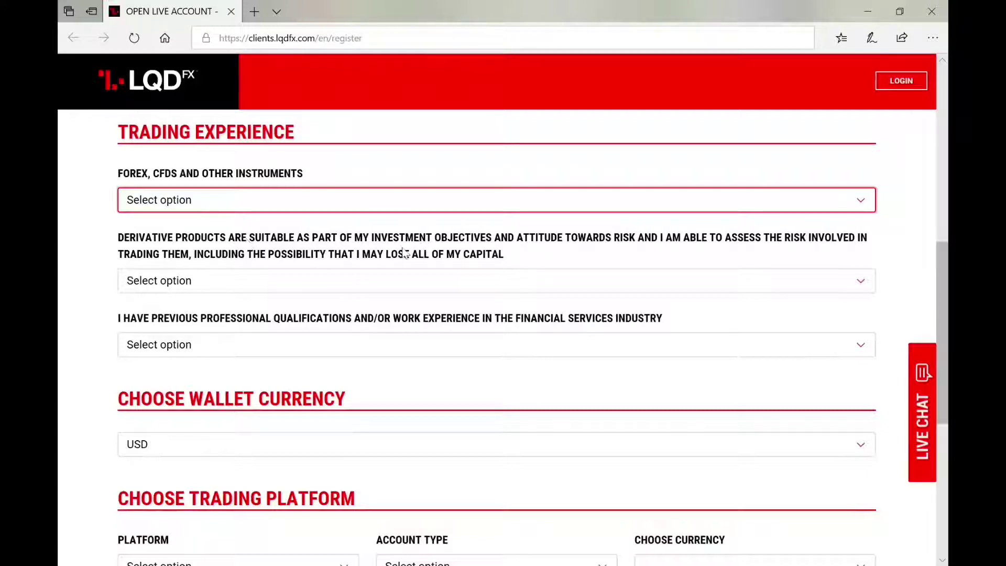
# Examine the wallet currency choices and reset the wallet currency to Select option.
pyautogui.moveTo(928, 274); pyautogui.dragTo(925, 358)
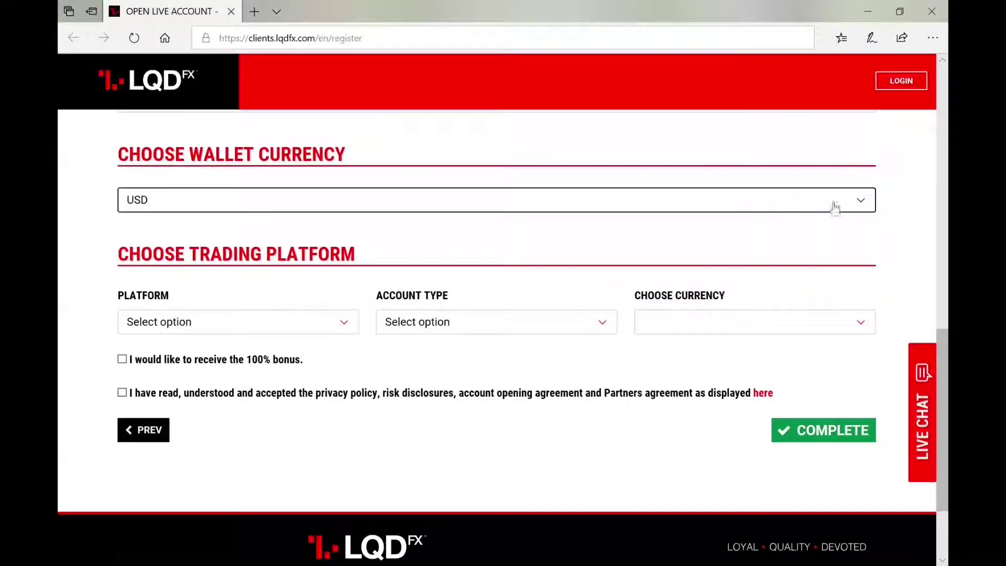
pyautogui.click(861, 200)
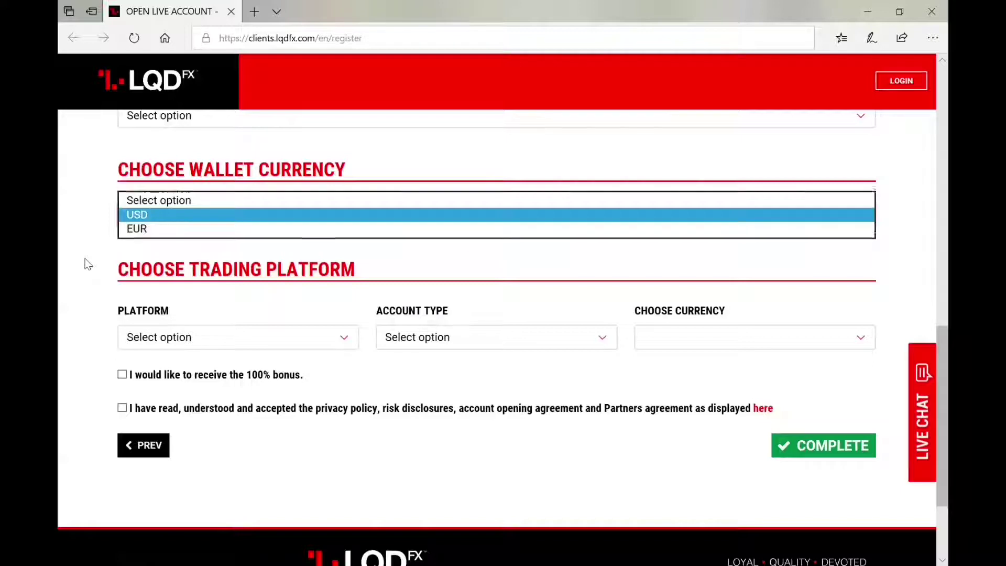
pyautogui.press('Return')
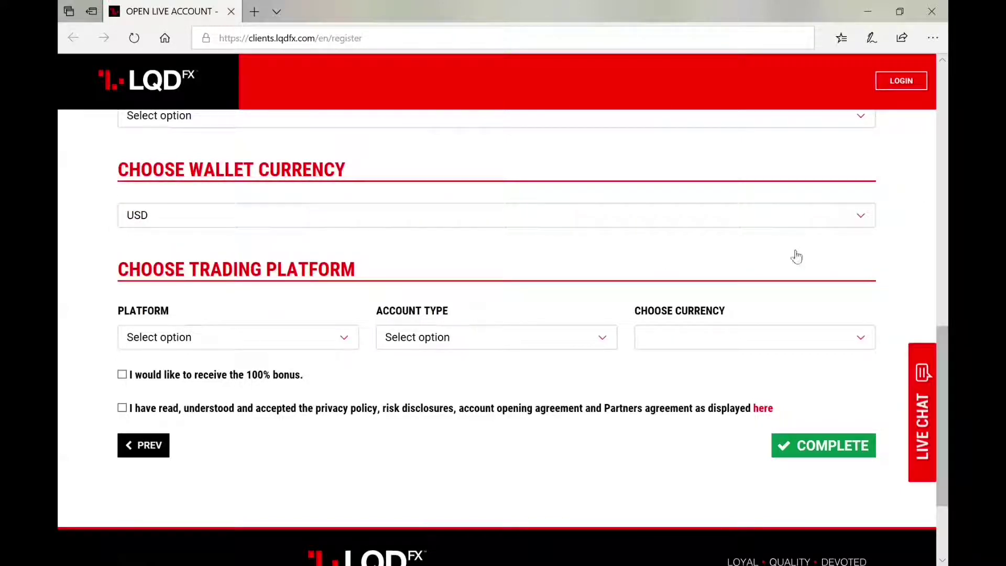
pyautogui.click(873, 225)
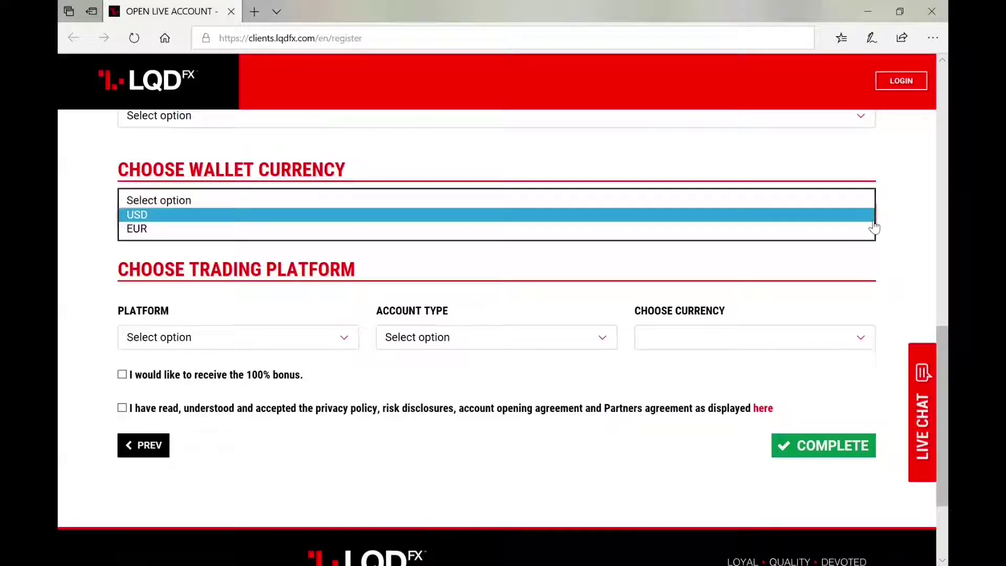
pyautogui.click(841, 200)
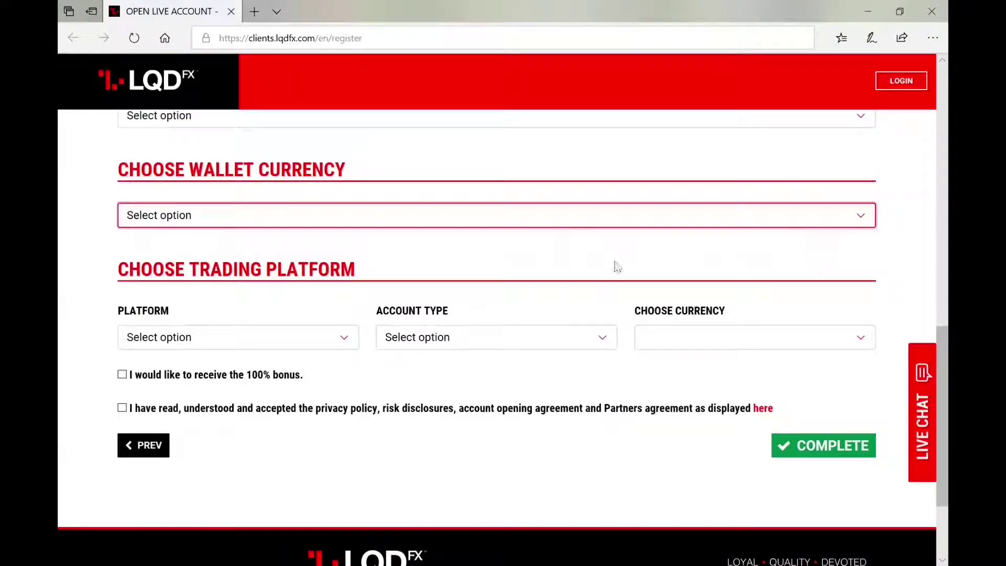
# Examine the available choices for trading platform, account type and account currency without selecting any.
pyautogui.click(347, 341)
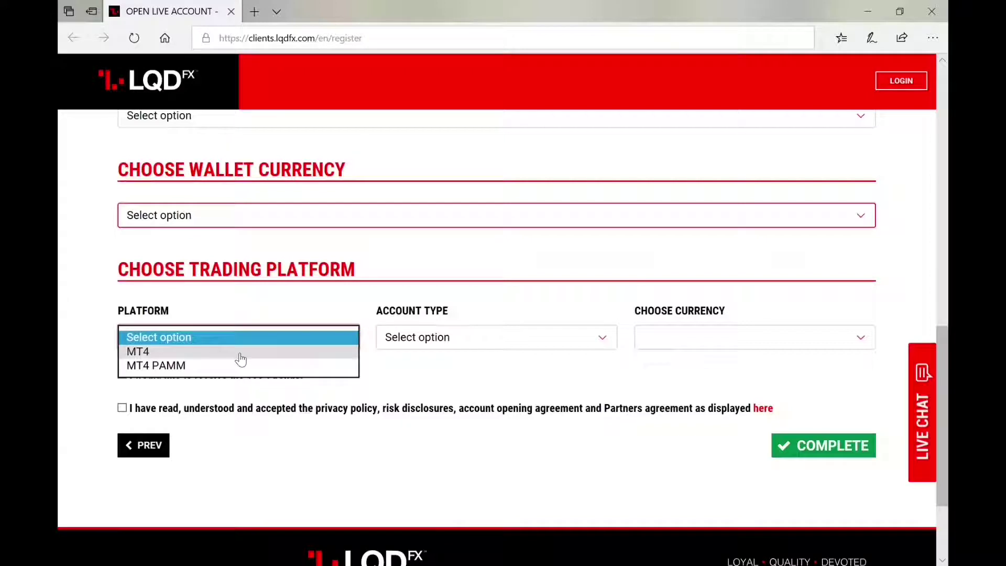
pyautogui.click(287, 314)
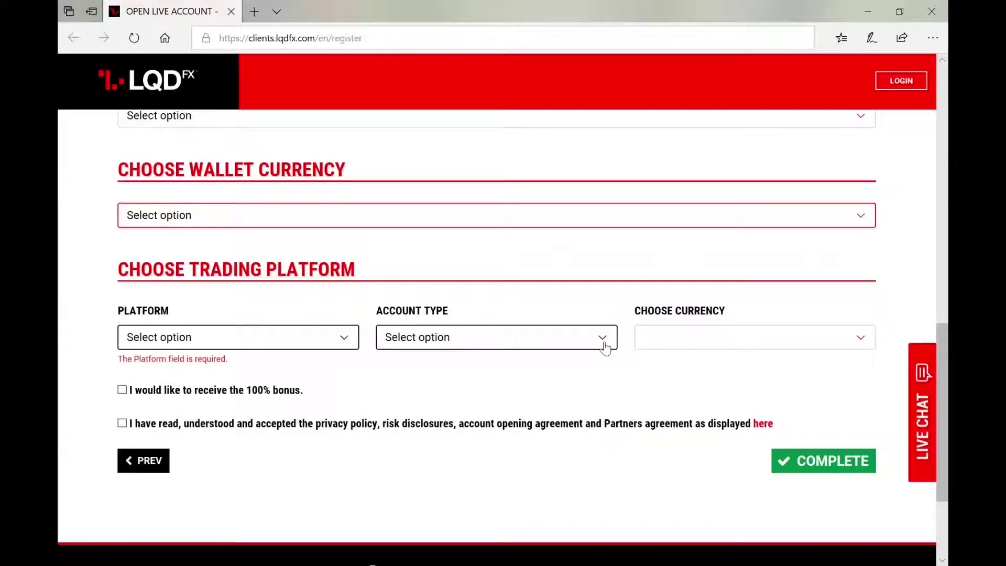
pyautogui.click(605, 346)
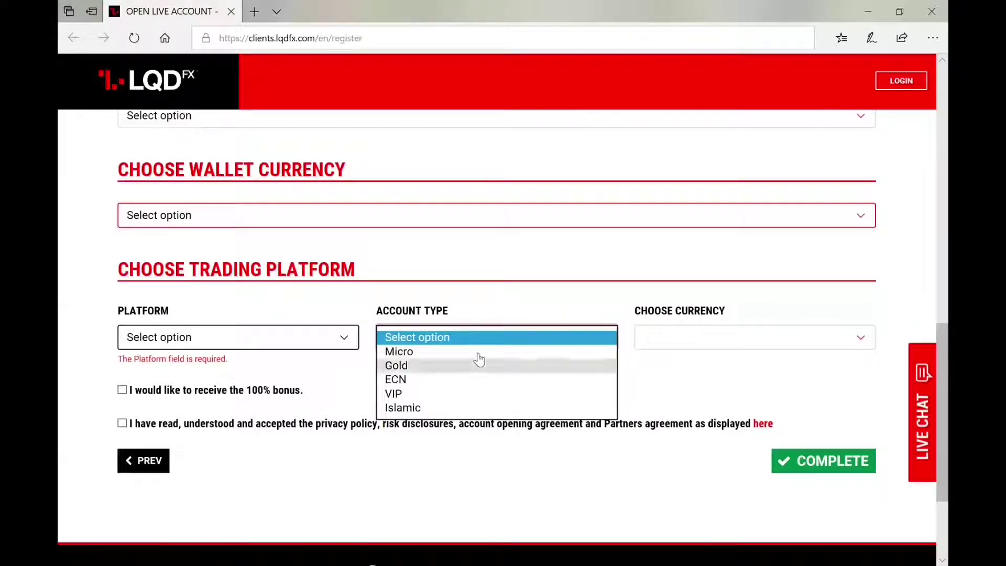
pyautogui.click(498, 316)
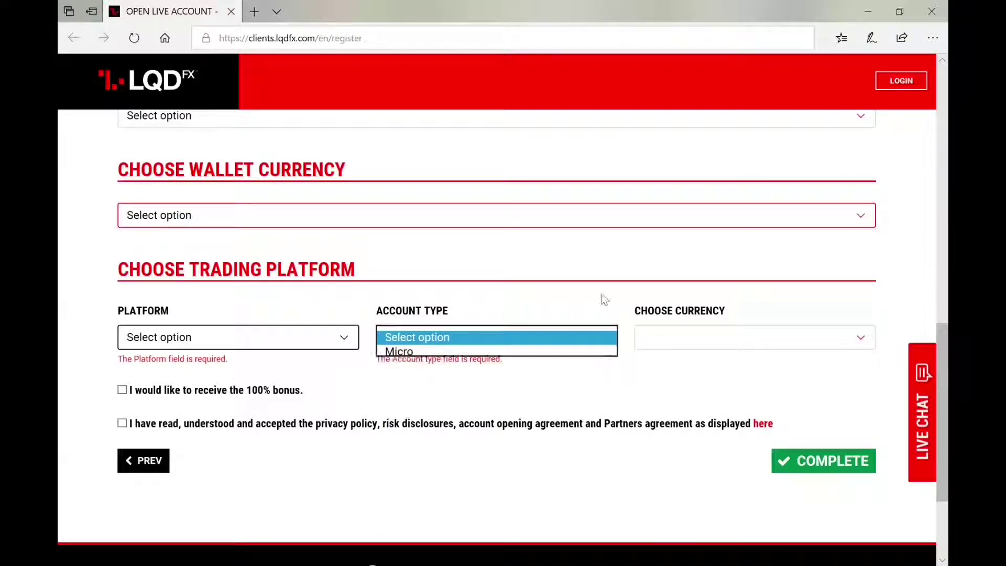
pyautogui.click(845, 344)
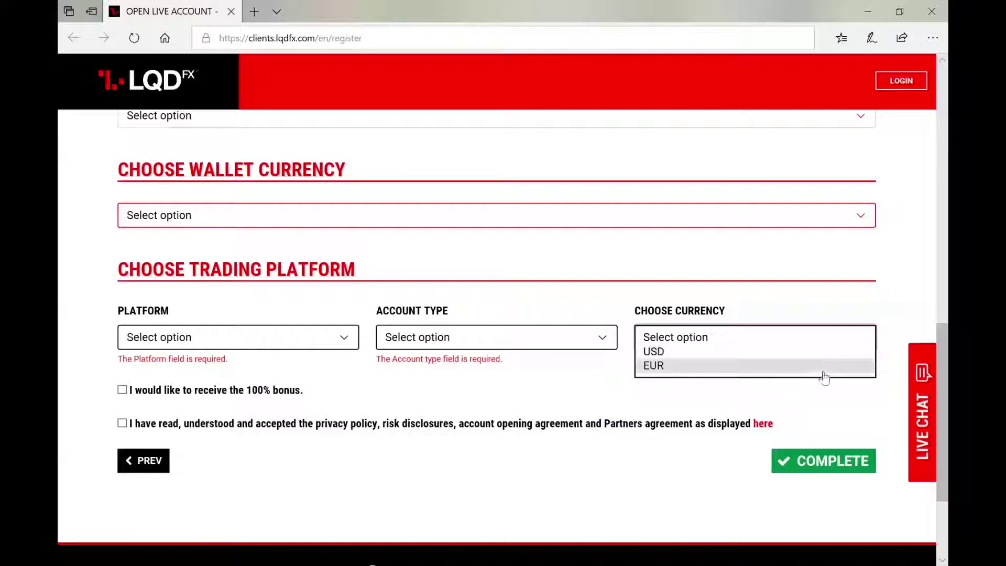
pyautogui.click(606, 308)
pyautogui.click(605, 351)
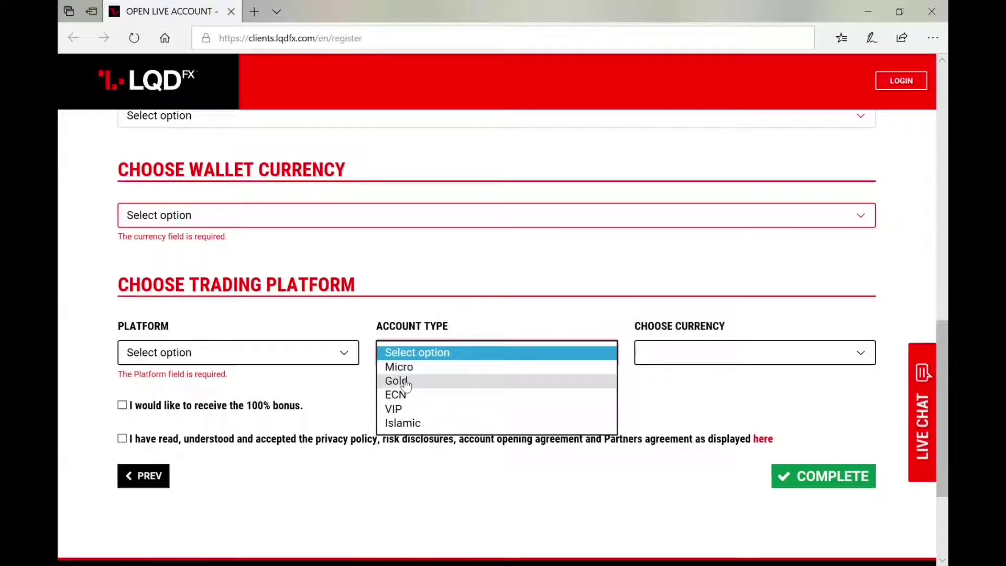
pyautogui.click(503, 319)
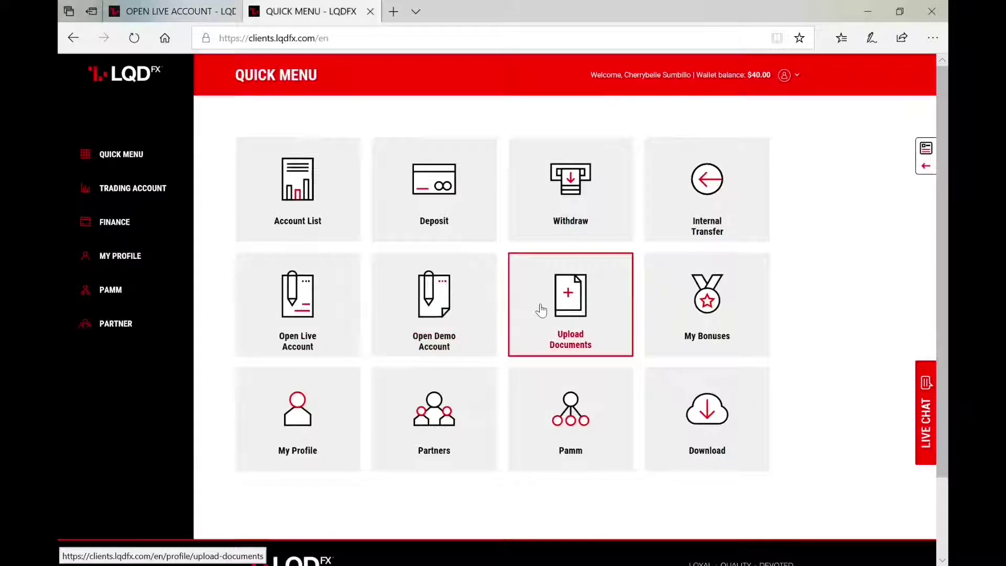
# Open the Upload Documents page and review the requirements for proof of ID, proof of residence and other documents.
pyautogui.click(540, 310)
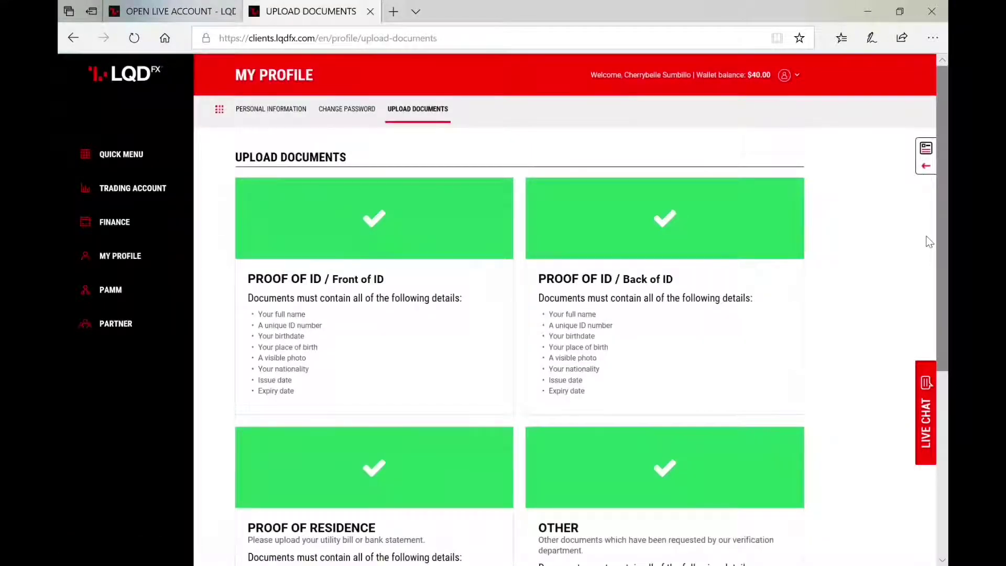
pyautogui.scroll(-1, 929, 252)
pyautogui.scroll(1, 928, 259)
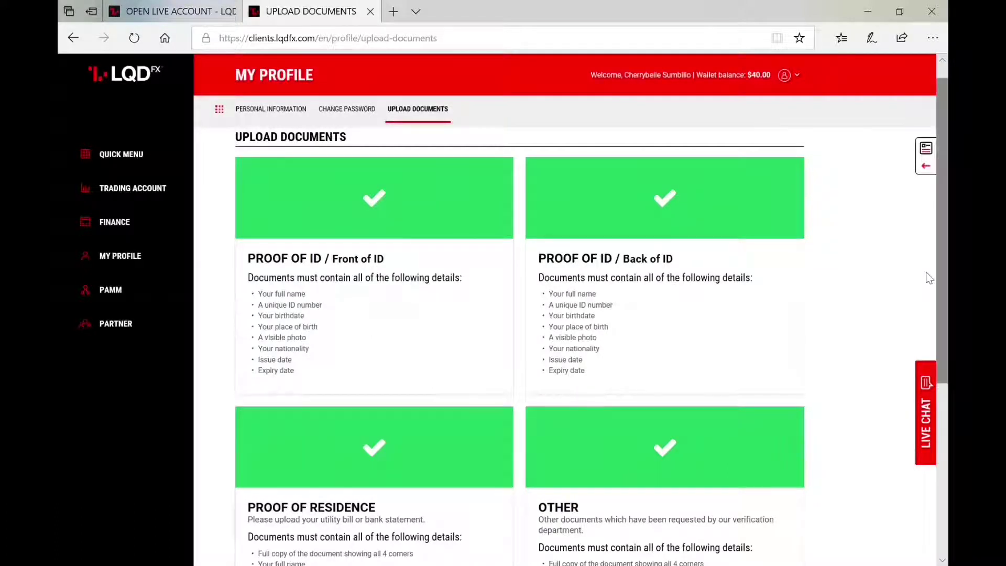
pyautogui.scroll(-1, 928, 282)
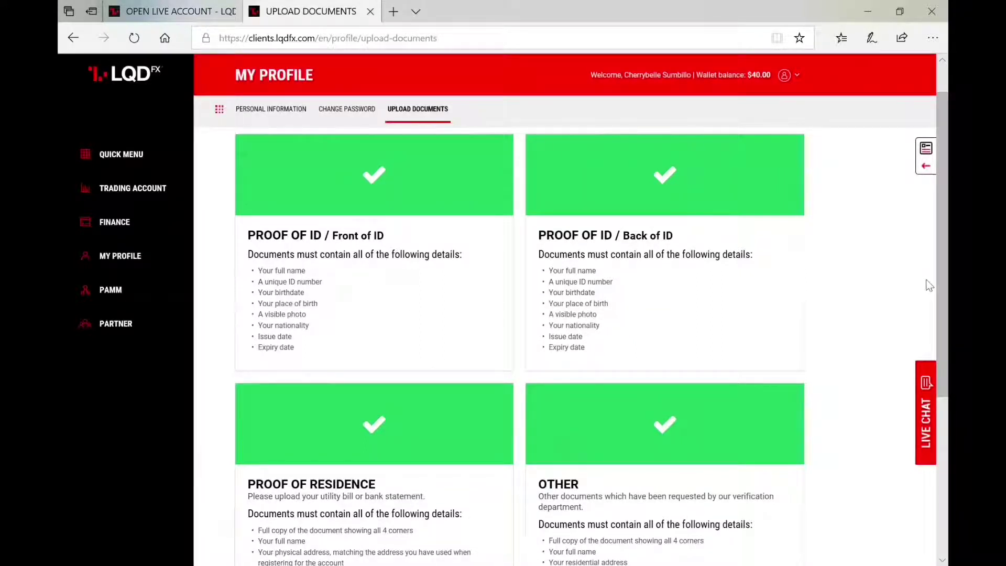
pyautogui.scroll(-3, 926, 376)
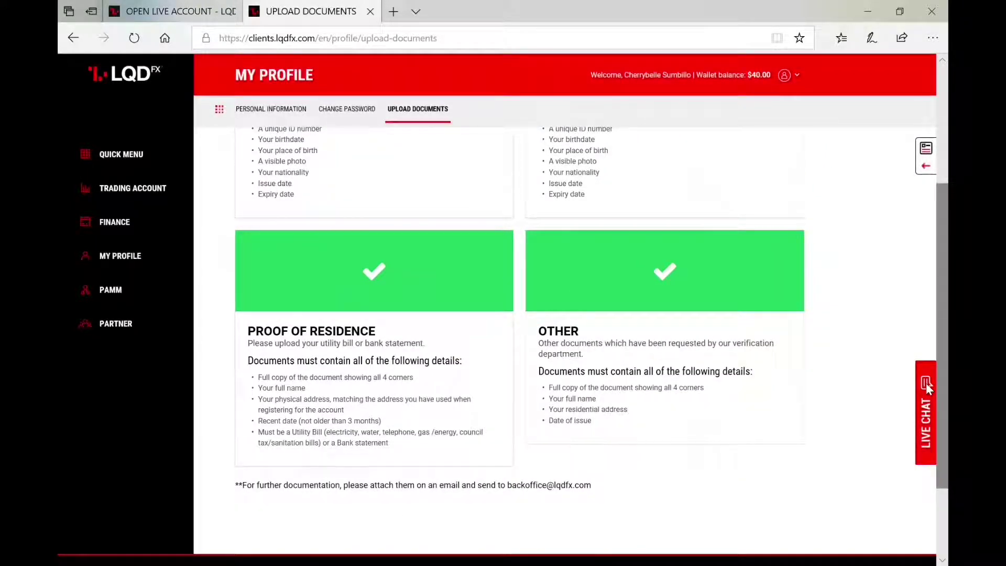
pyautogui.scroll(3, 925, 248)
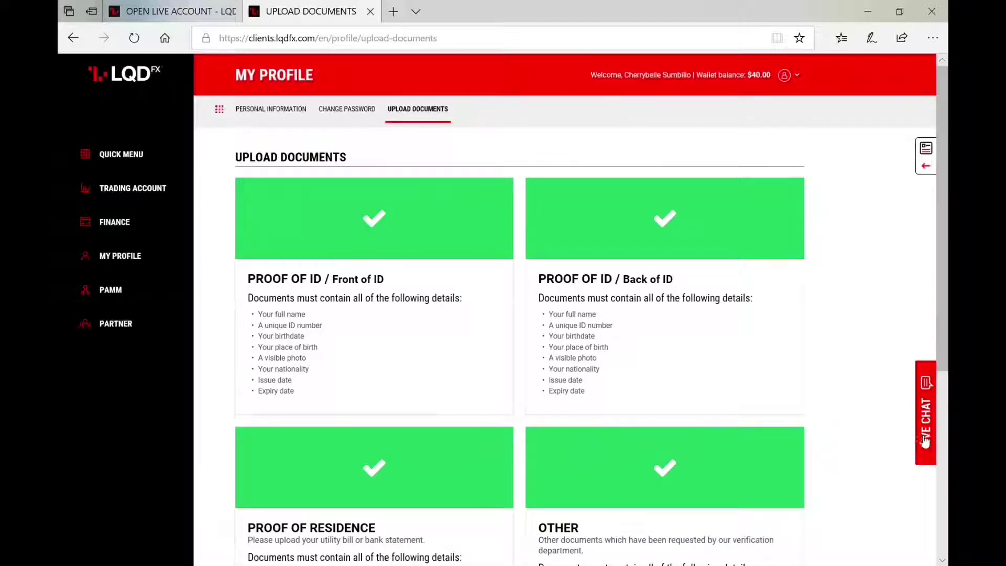
# View the live chat contact form and close it without submitting.
pyautogui.click(923, 459)
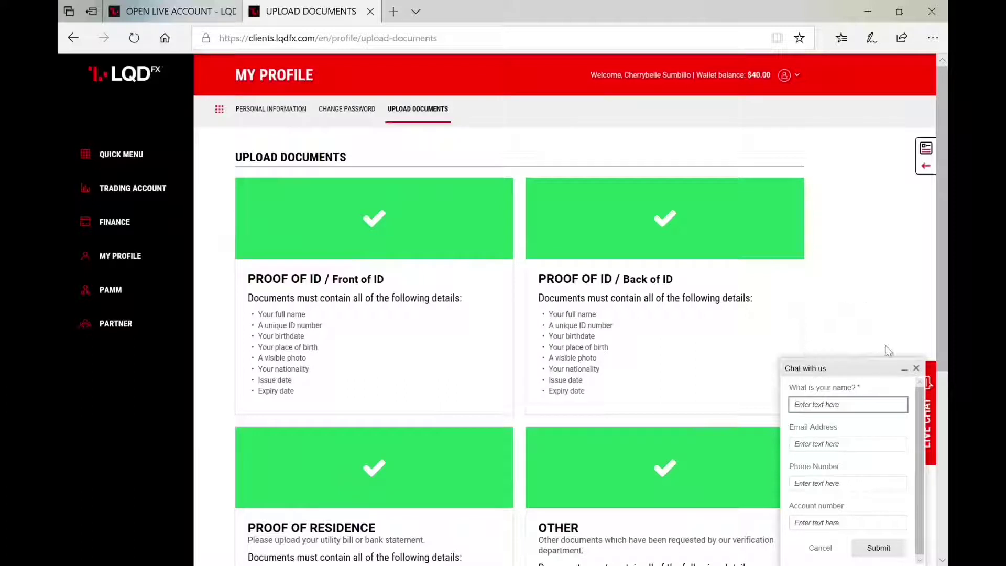
pyautogui.click(917, 370)
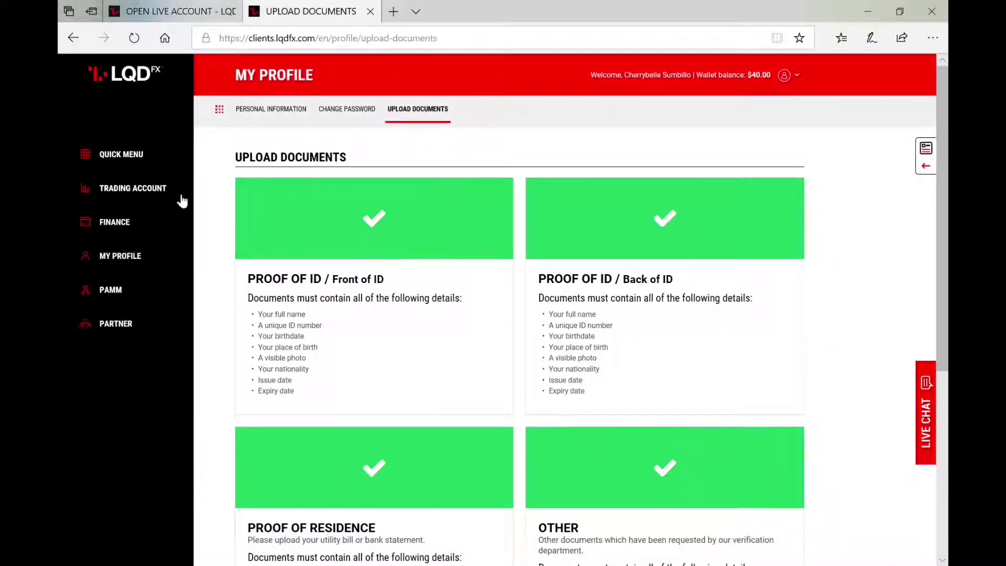
# Open the Create Live Account page of the trading account section and set the MetaTrader 4 currency to USD.
pyautogui.click(135, 192)
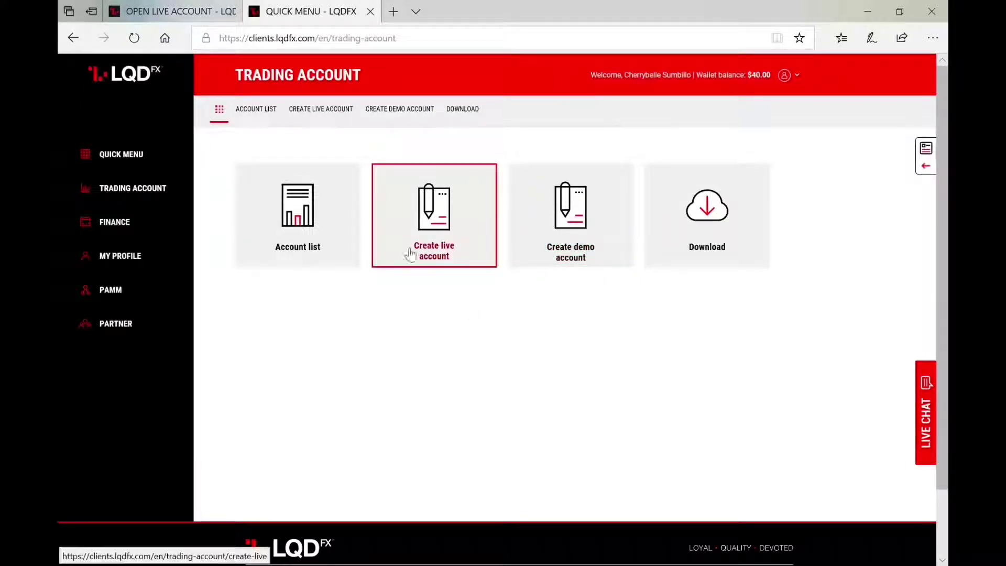
pyautogui.click(442, 226)
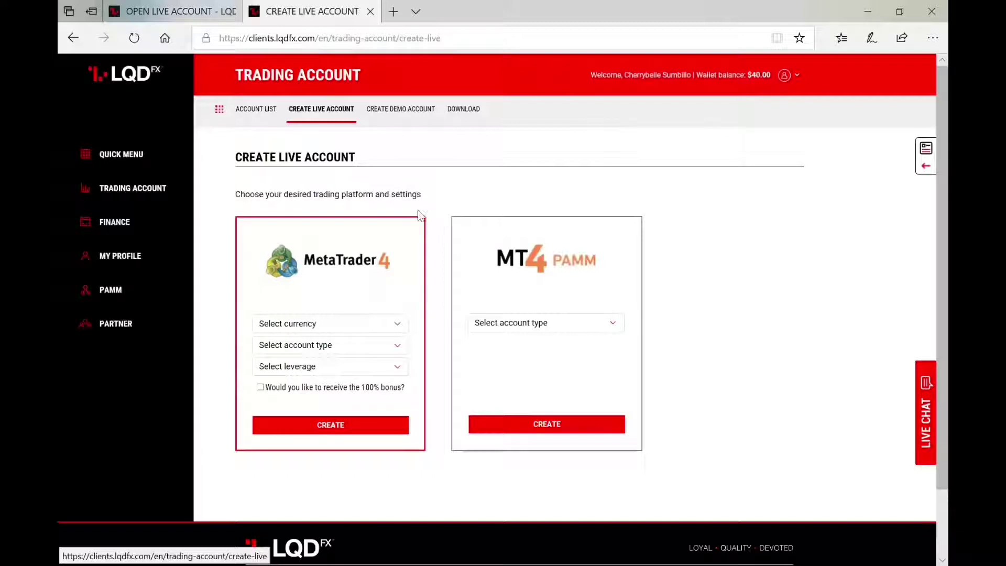
pyautogui.click(398, 330)
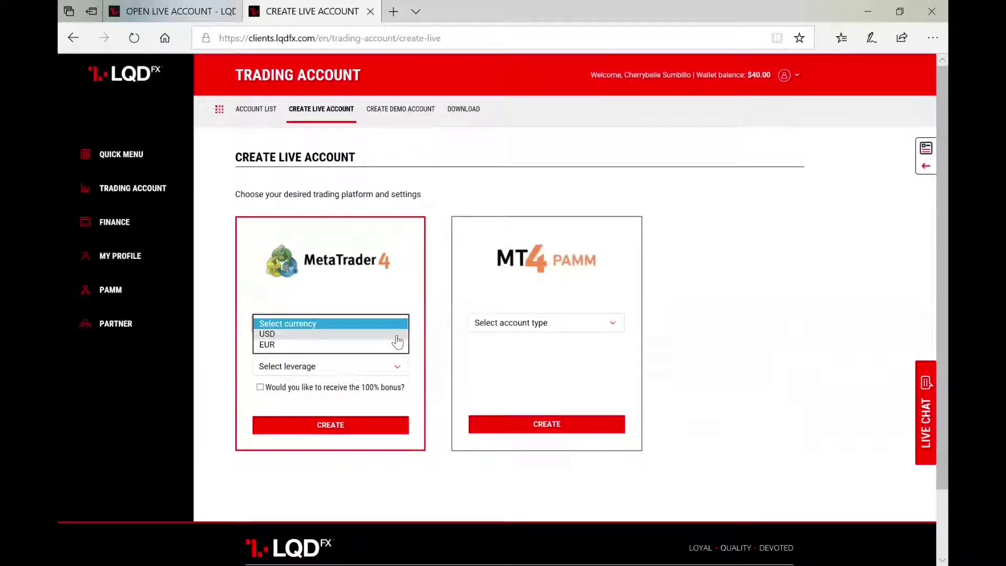
pyautogui.click(397, 336)
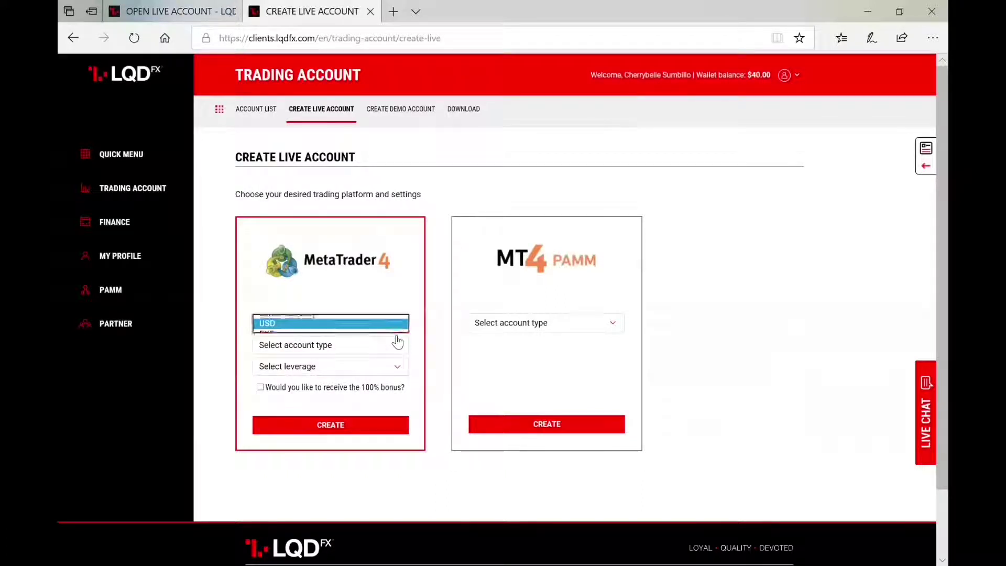
# Examine the account type and leverage choices for the MetaTrader 4 live account.
pyautogui.click(398, 350)
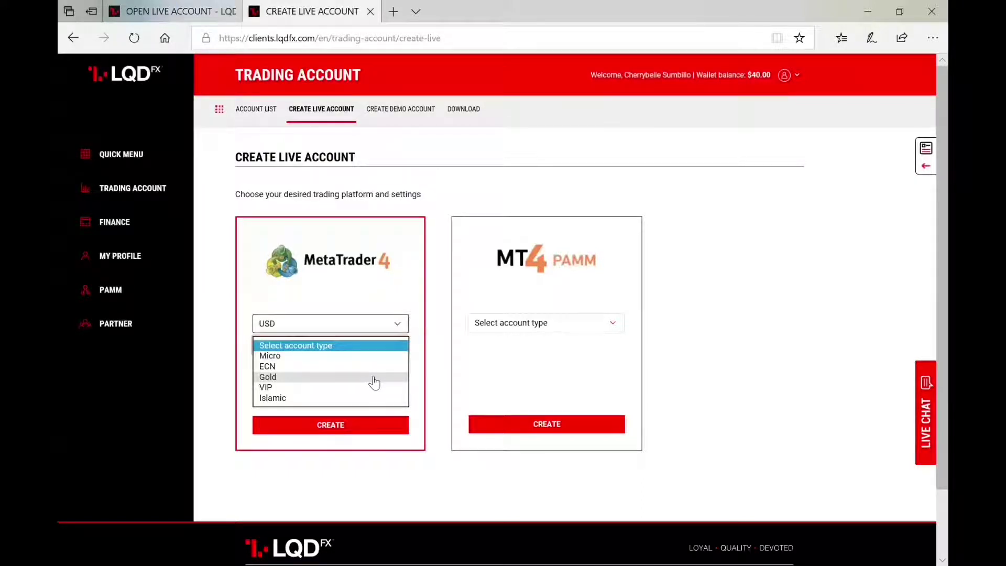
pyautogui.click(374, 382)
pyautogui.click(309, 370)
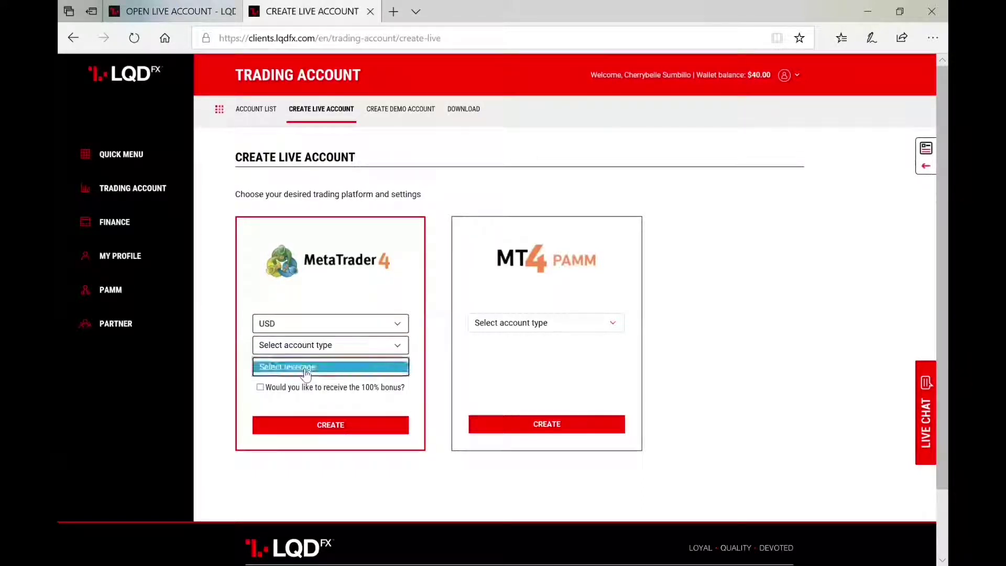
pyautogui.click(306, 370)
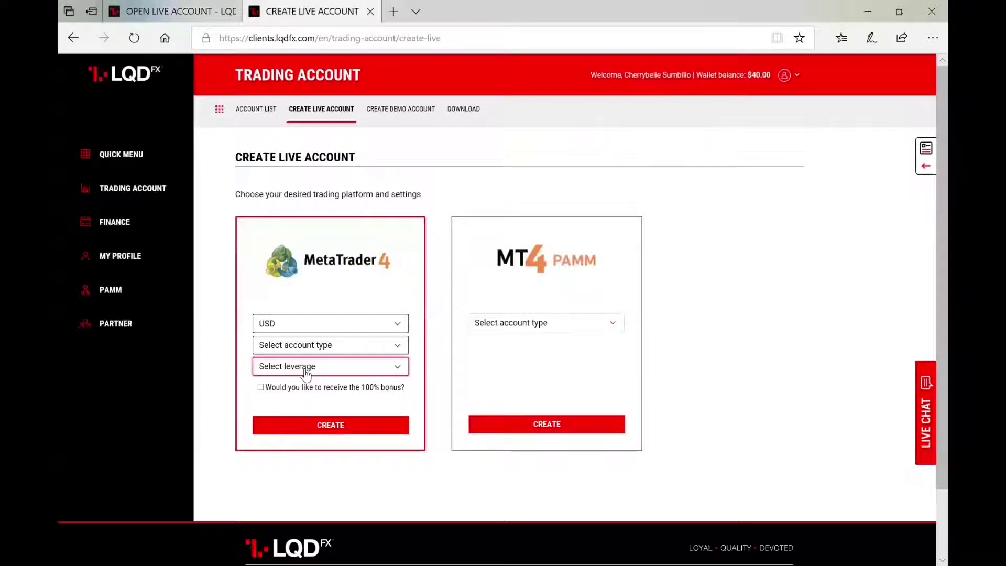
pyautogui.click(400, 368)
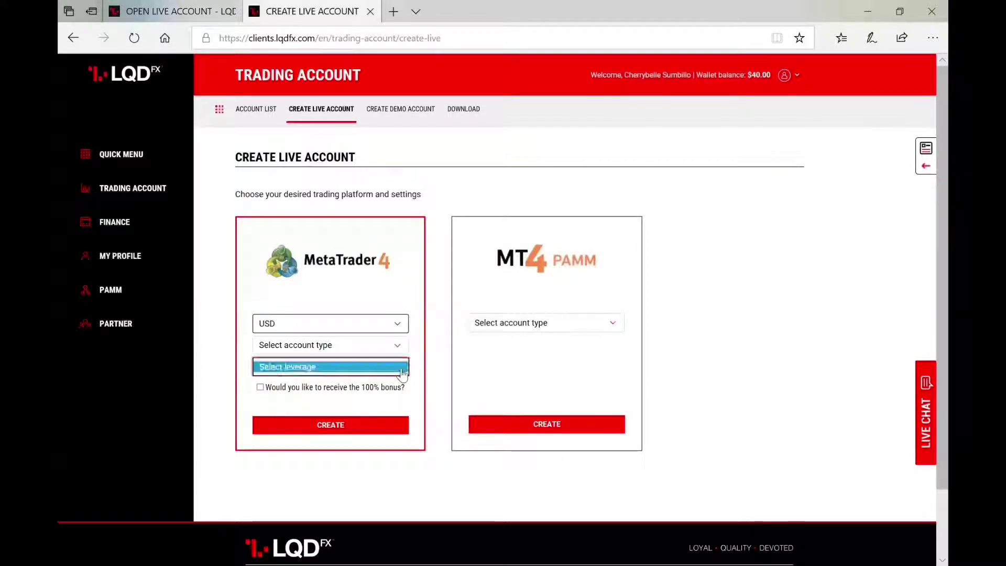
# Set the MetaTrader 4 account type to Gold with 1:300 leverage and opt in to the 100% bonus.
pyautogui.click(398, 345)
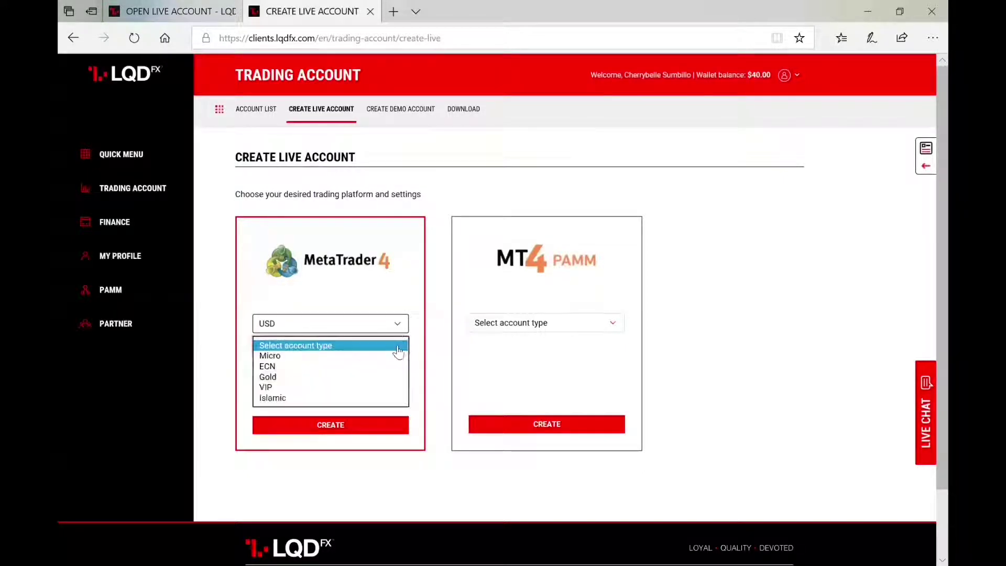
pyautogui.click(359, 377)
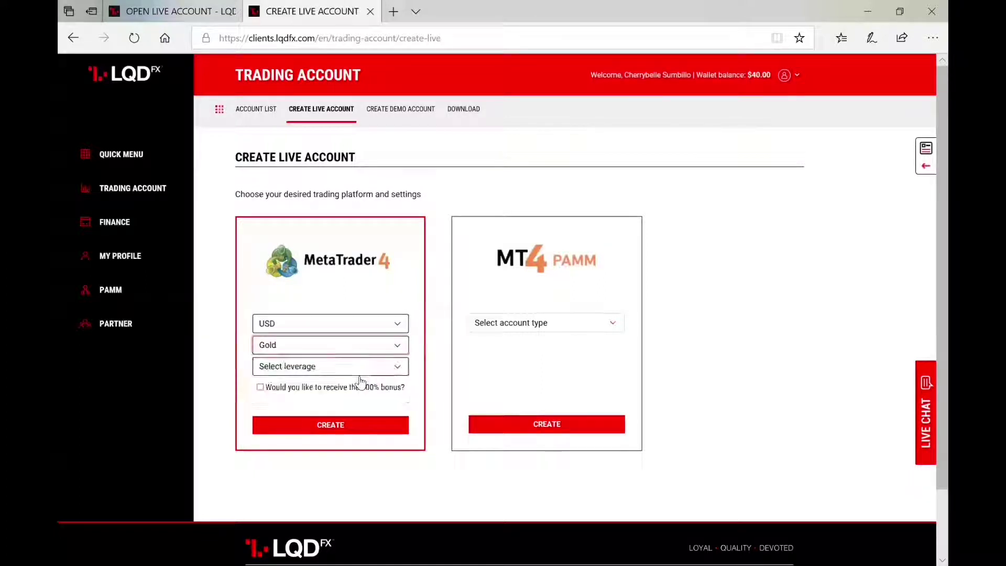
pyautogui.click(400, 370)
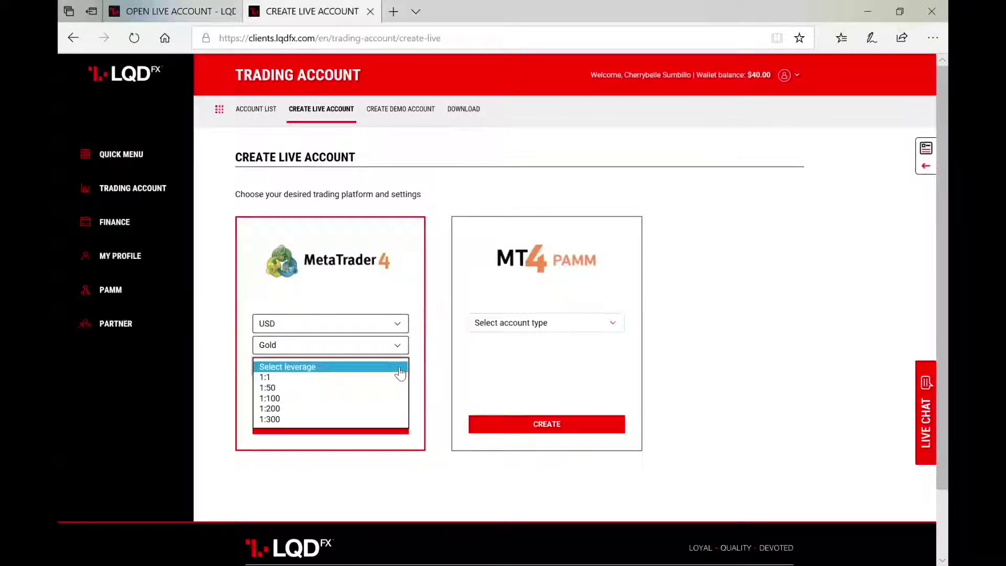
pyautogui.click(322, 419)
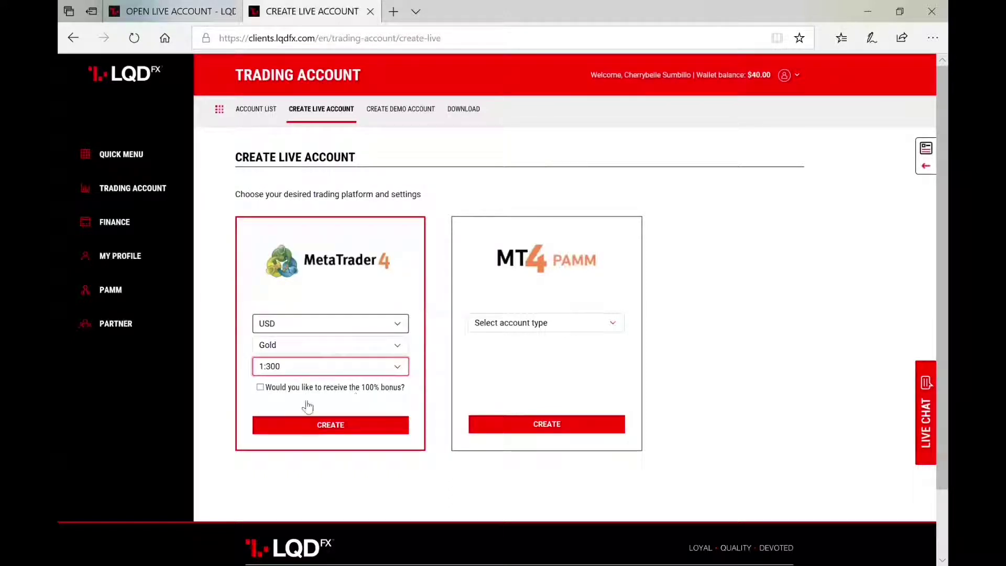
pyautogui.click(259, 389)
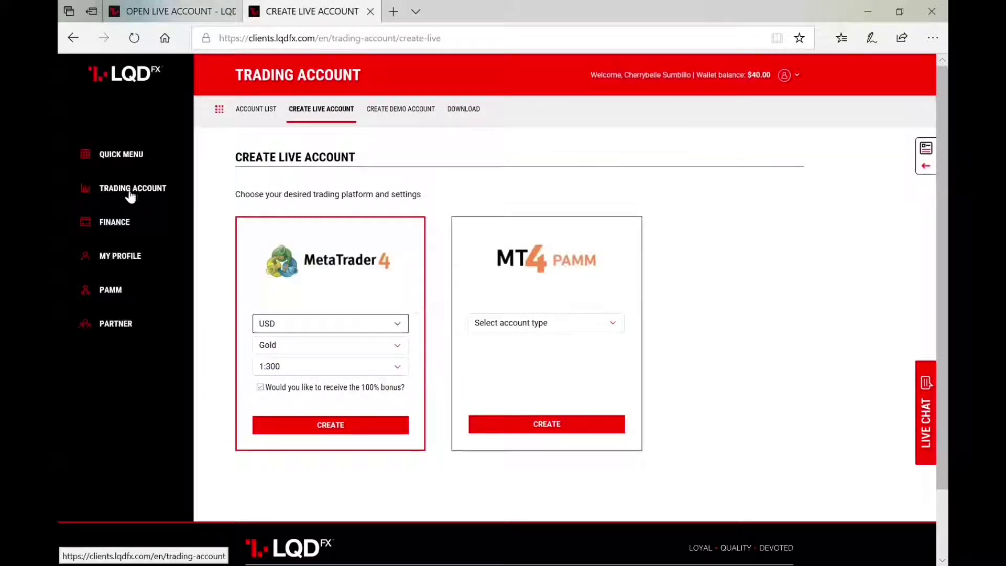
# View the My Bonuses page in the Finance section and open the Deposit Funds page with its payment methods.
pyautogui.click(115, 225)
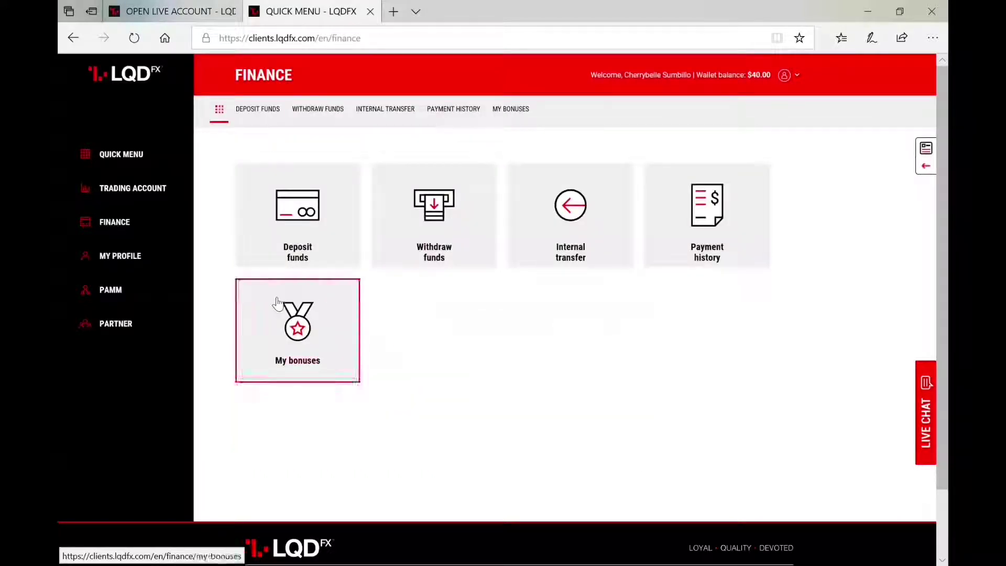
pyautogui.click(296, 331)
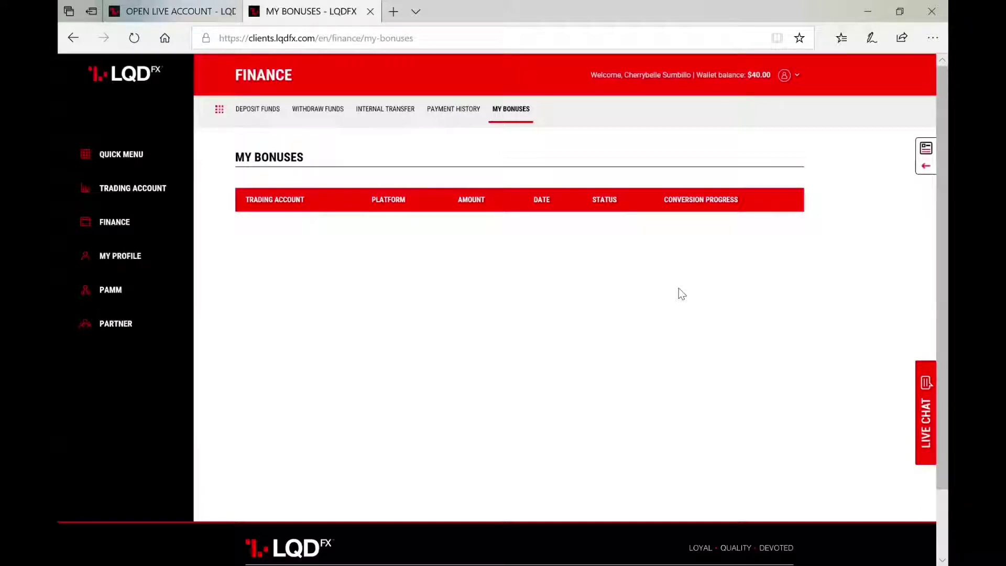
pyautogui.click(119, 224)
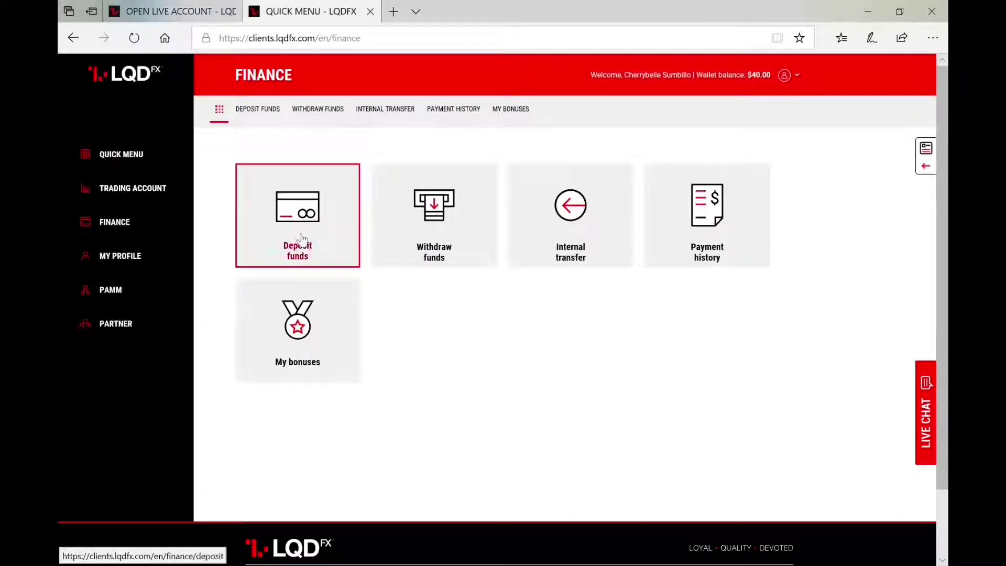
pyautogui.click(302, 238)
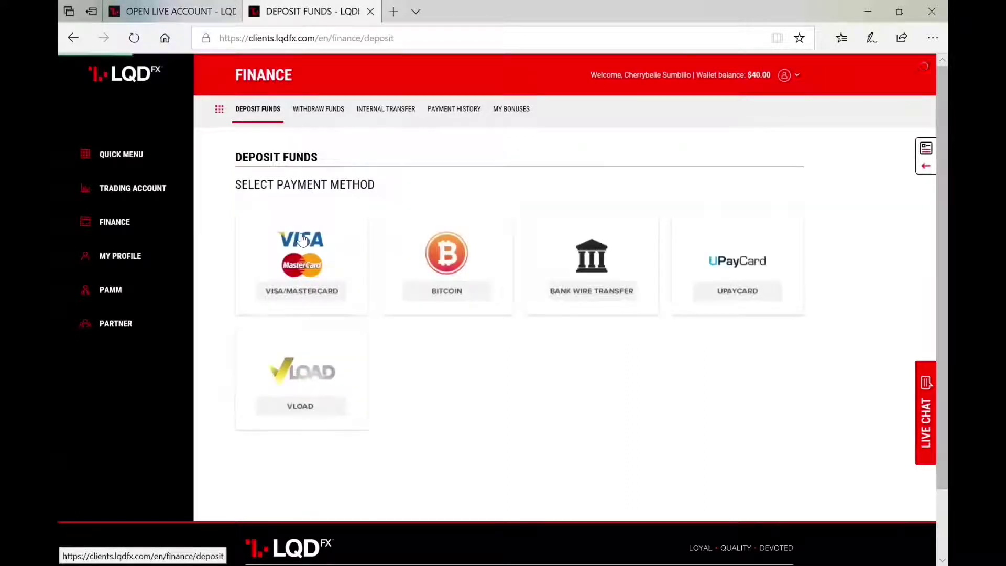